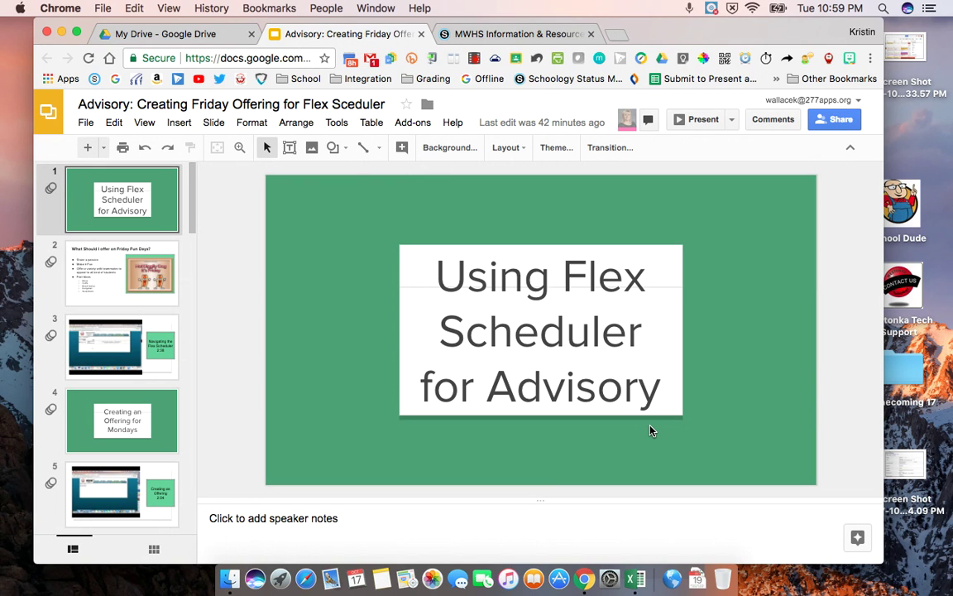
Open the Flex Scheduler link from the MWHS Information & Resources course in Schoology
left_click(530, 37)
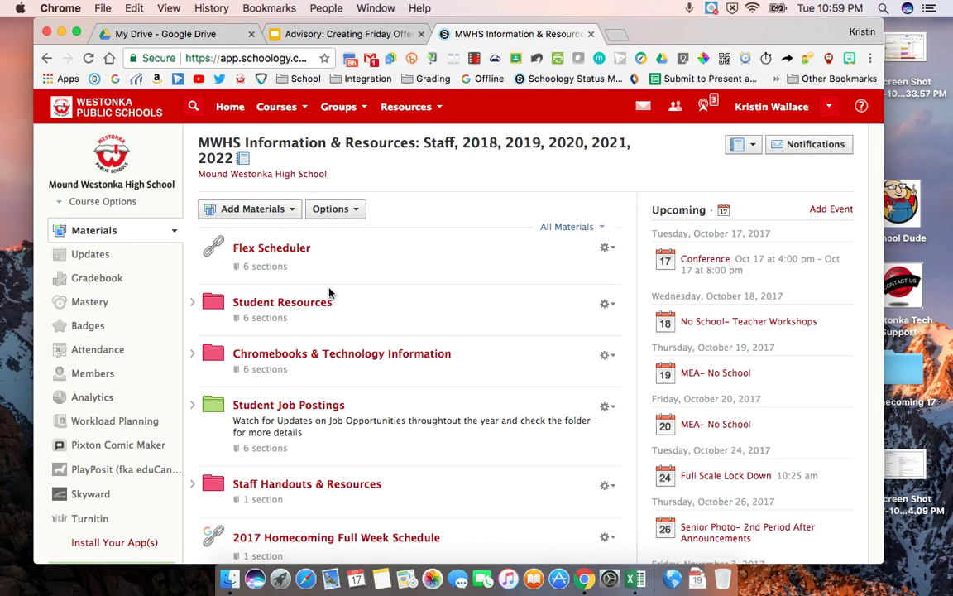
left_click(288, 250)
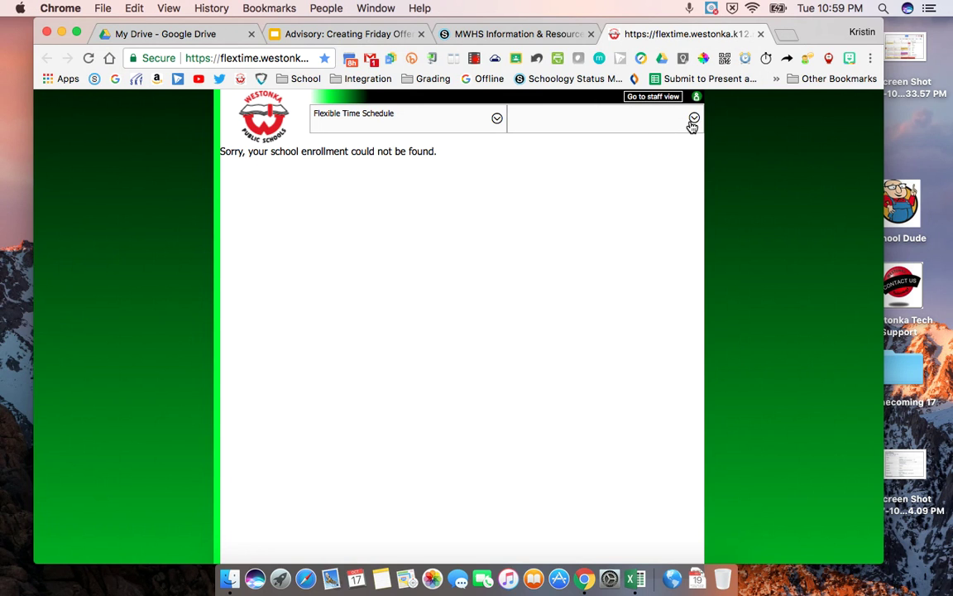
Review slide 7 on staff and student logins in the Advisory Google Slides presentation
left_click(354, 35)
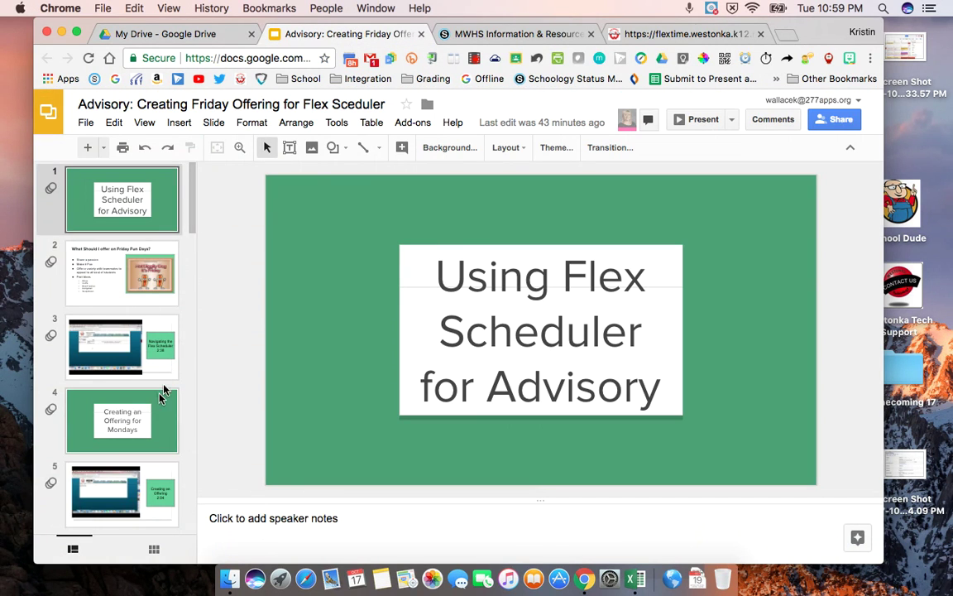
scroll(153, 418, "down", 5)
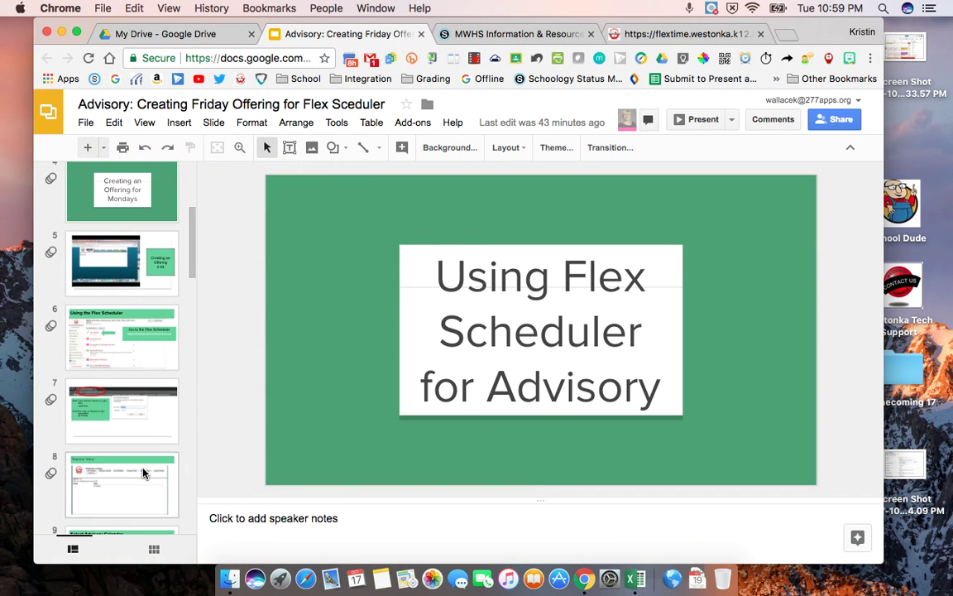
left_click(142, 436)
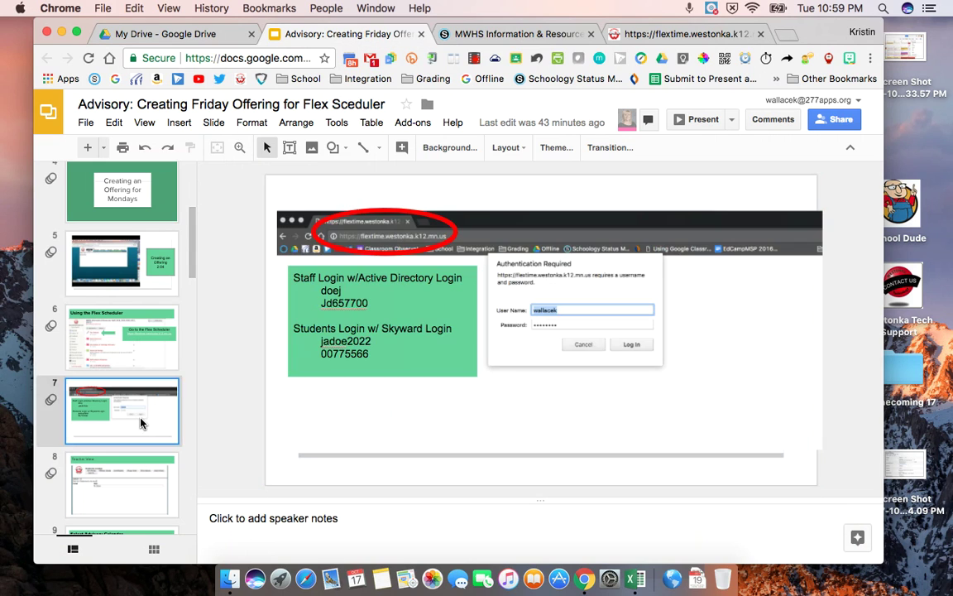
Return to the Flex Scheduler, switch to the staff view, and display the MWHS Advisory offerings
left_click(714, 39)
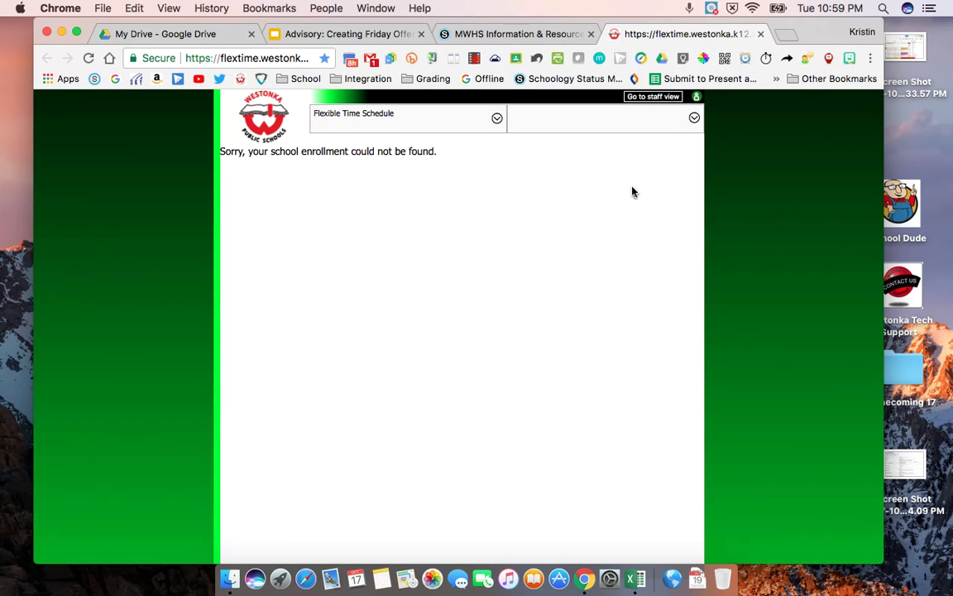
left_click(653, 98)
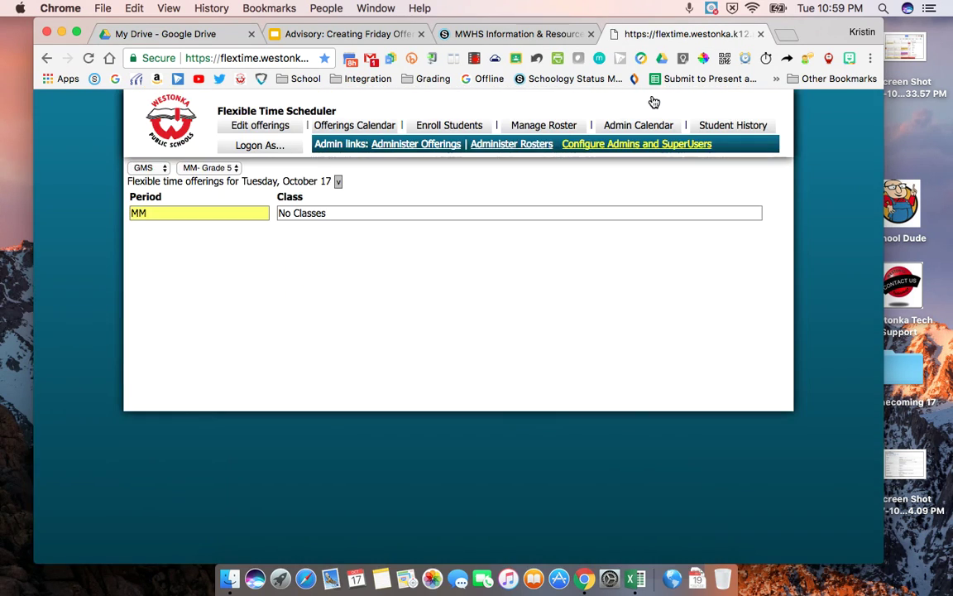
left_click(142, 167)
left_click(148, 180)
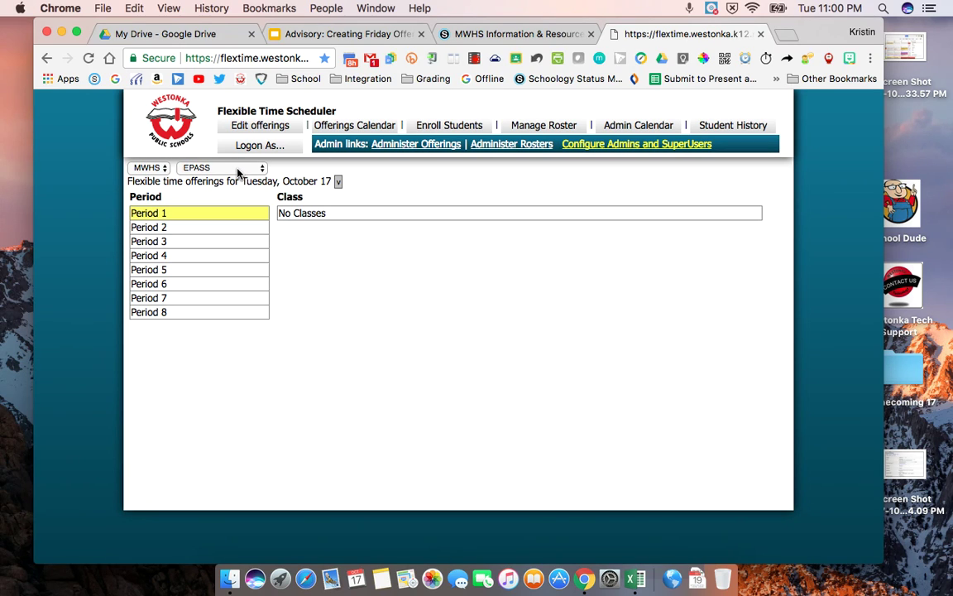
left_click(237, 170)
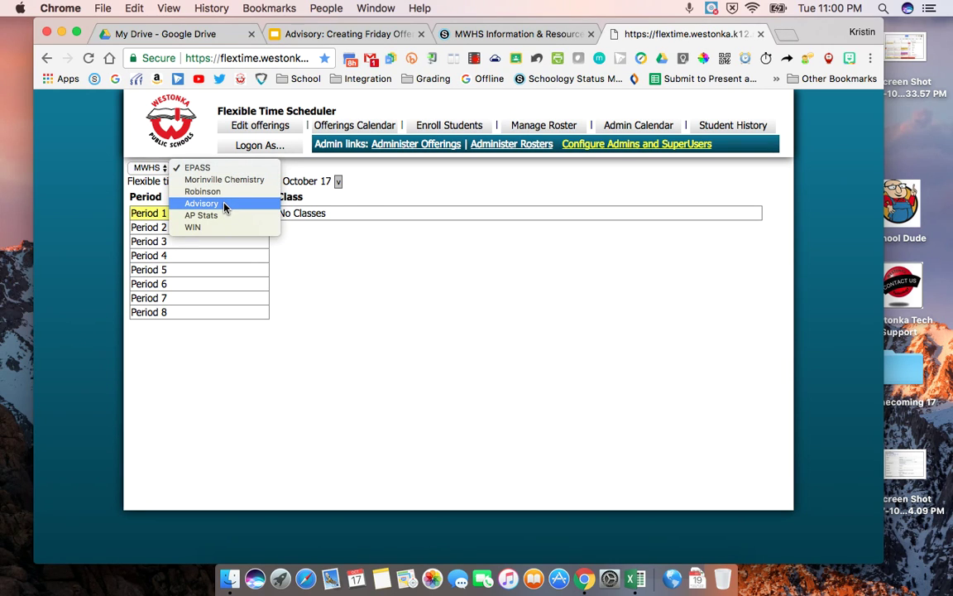
left_click(223, 205)
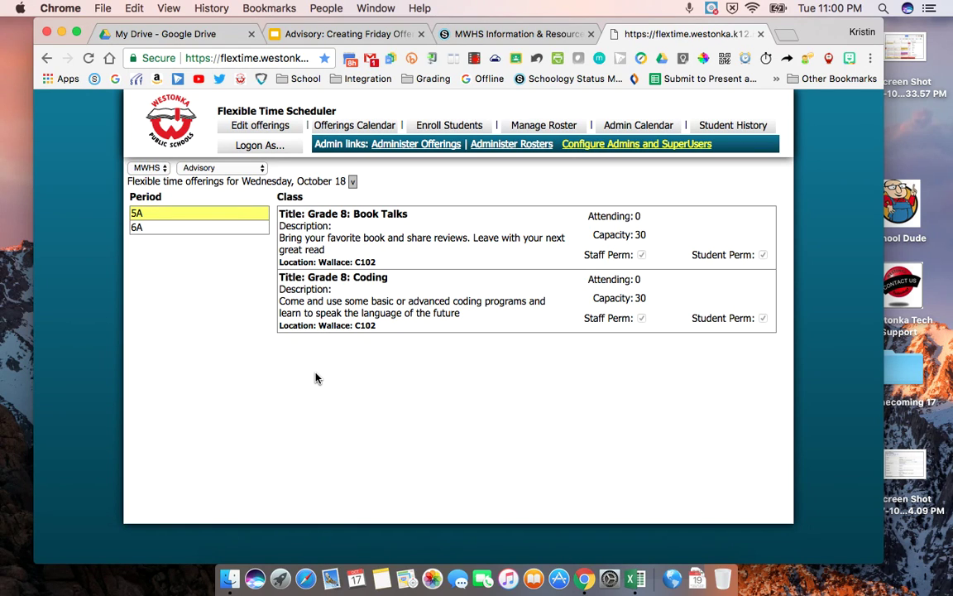
Start a new Advisory offering and title it "Grade 8: Bowling"
left_click(279, 130)
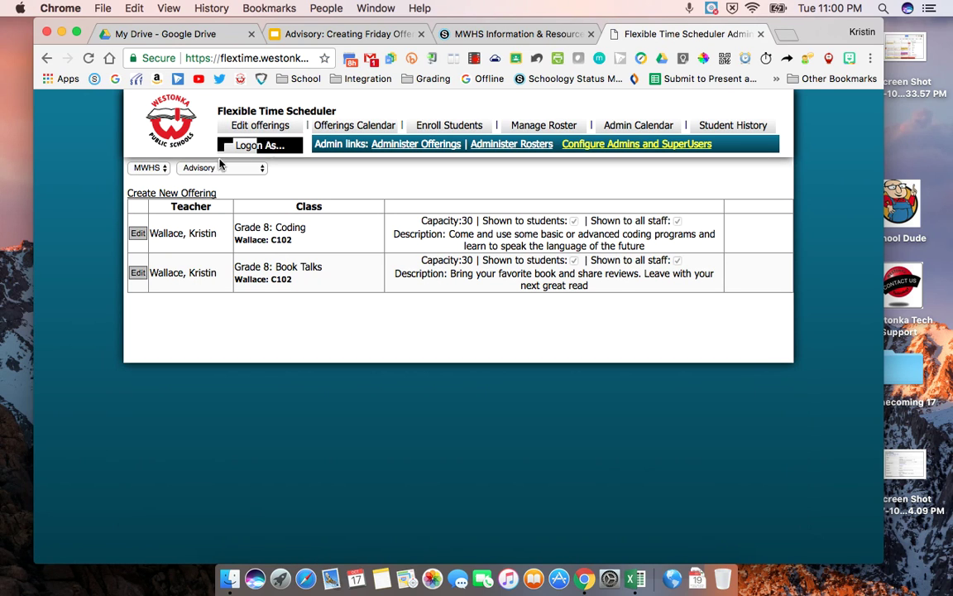
left_click(196, 196)
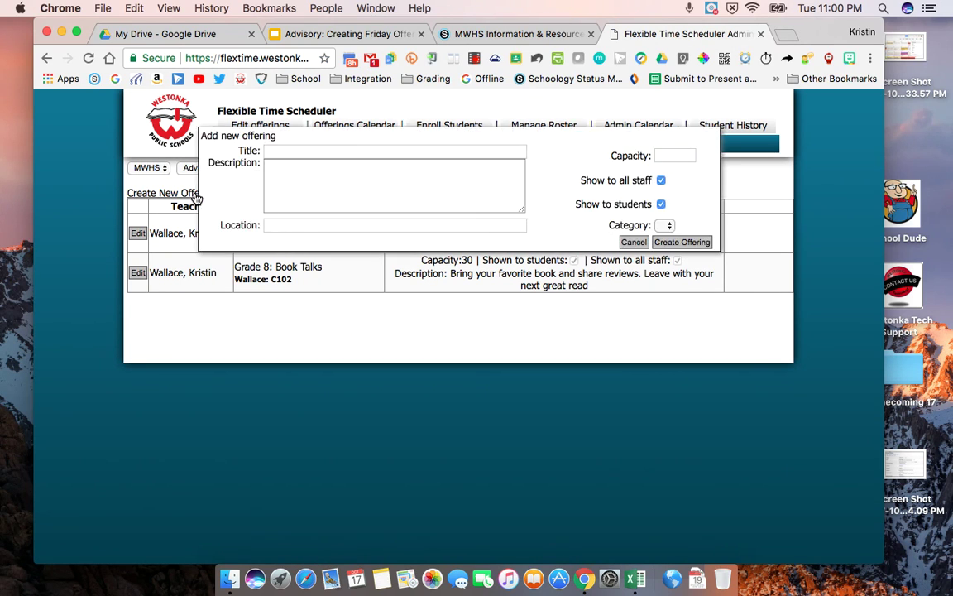
left_click(322, 153)
type("Gr")
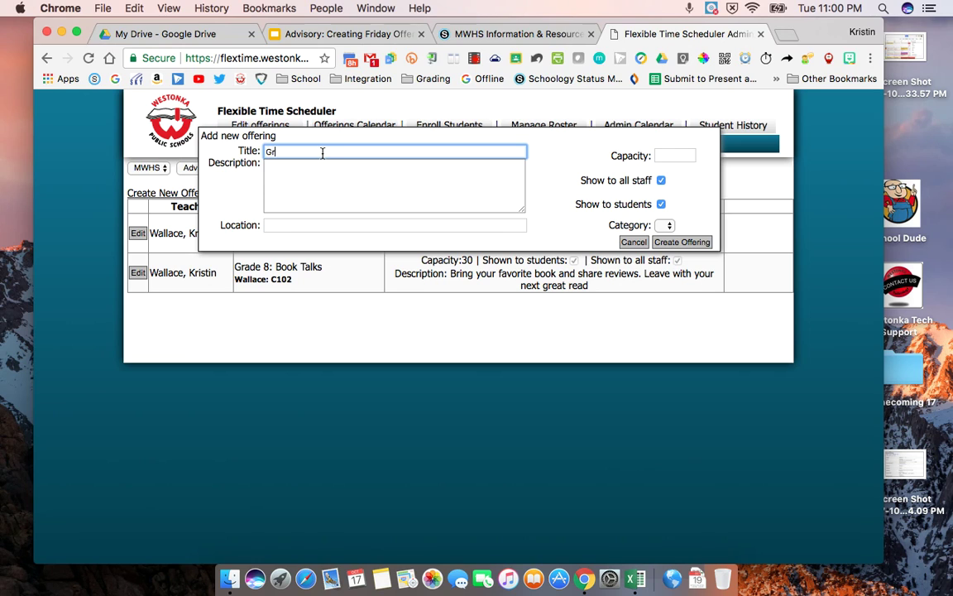
type("dede 8: Bowling")
Enter the offering's description as "Come and play human bowling in the gym"
left_click(287, 175)
type("Co")
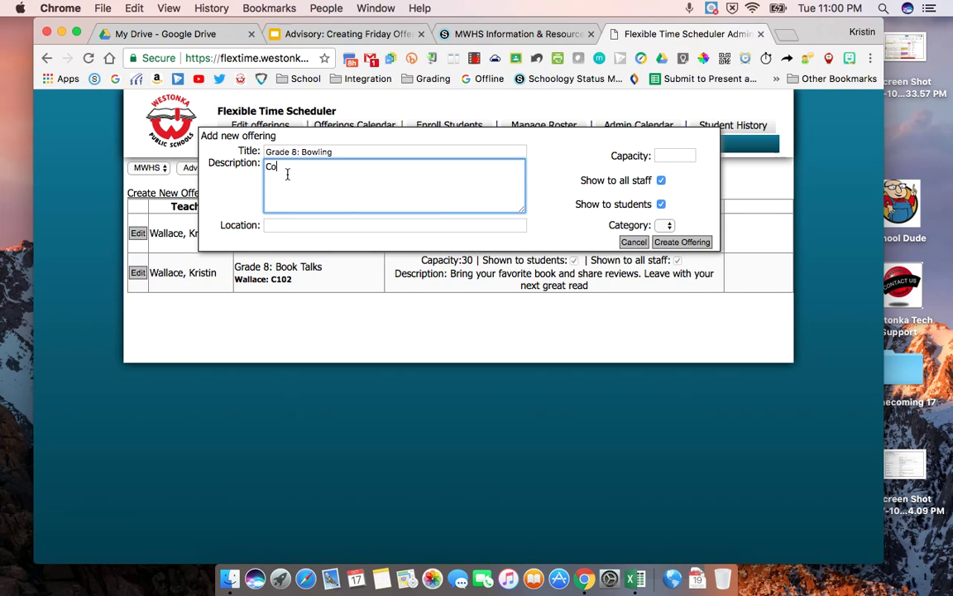
type("me and play hm")
type("n")
key("BackSpace")
type("umna")
key("BackSpace")
key("BackSpace")
type("an bowling in")
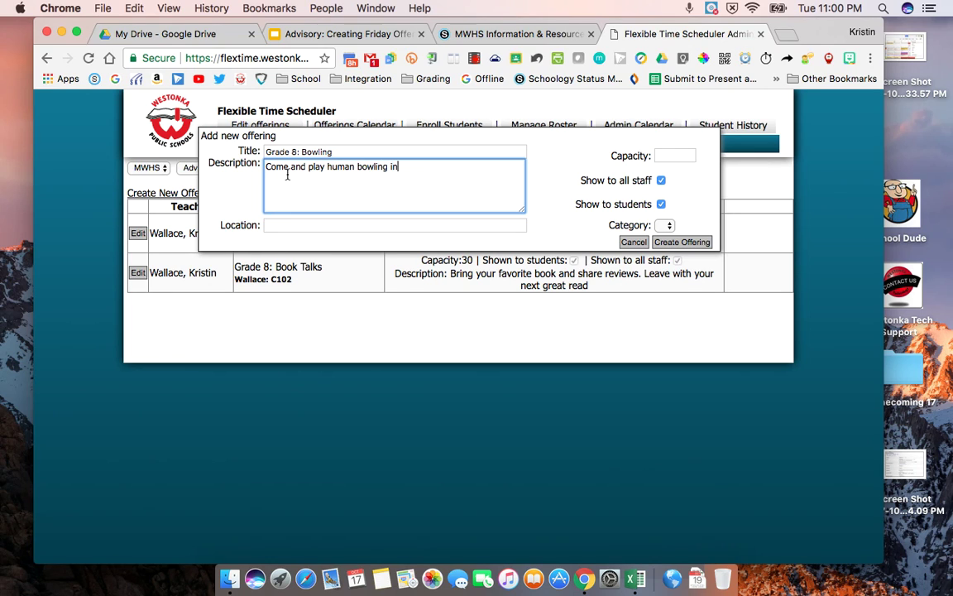
type(" the gym")
Set the location to the teacher's surname and room C102 and the capacity to 30, then create the offering
left_click(277, 223)
type("Wallace")
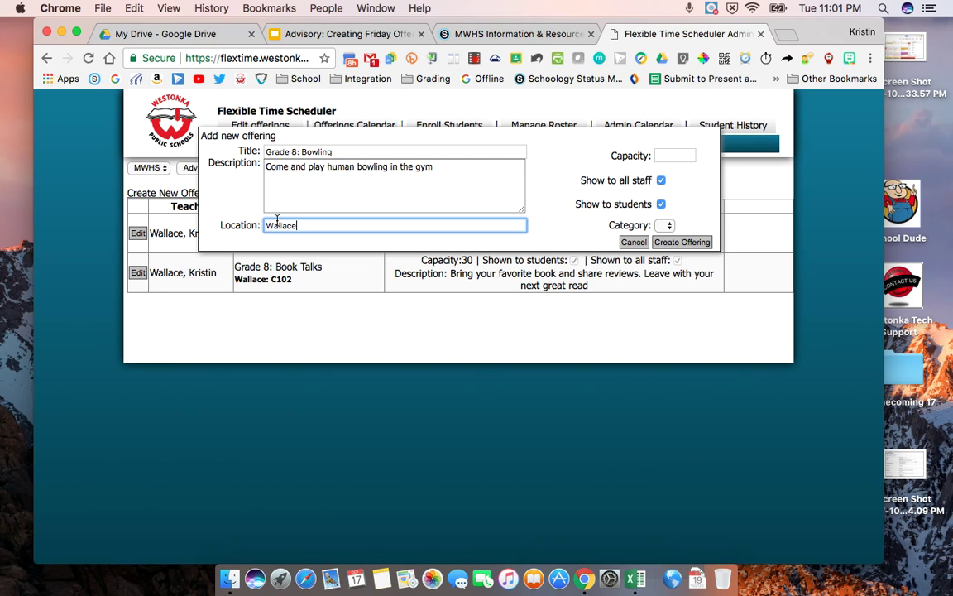
type(": C102")
left_click(661, 158)
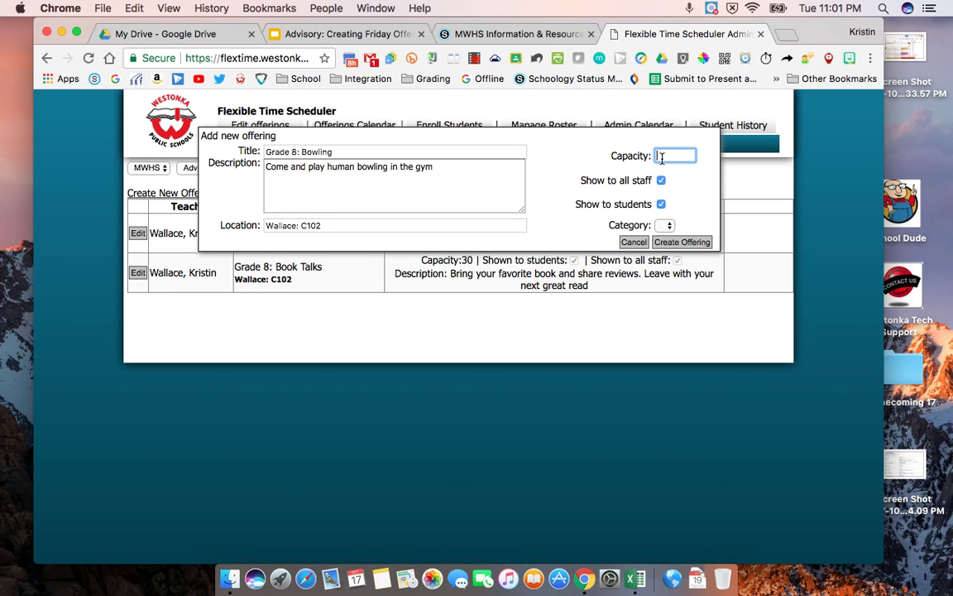
type("30")
left_click(682, 243)
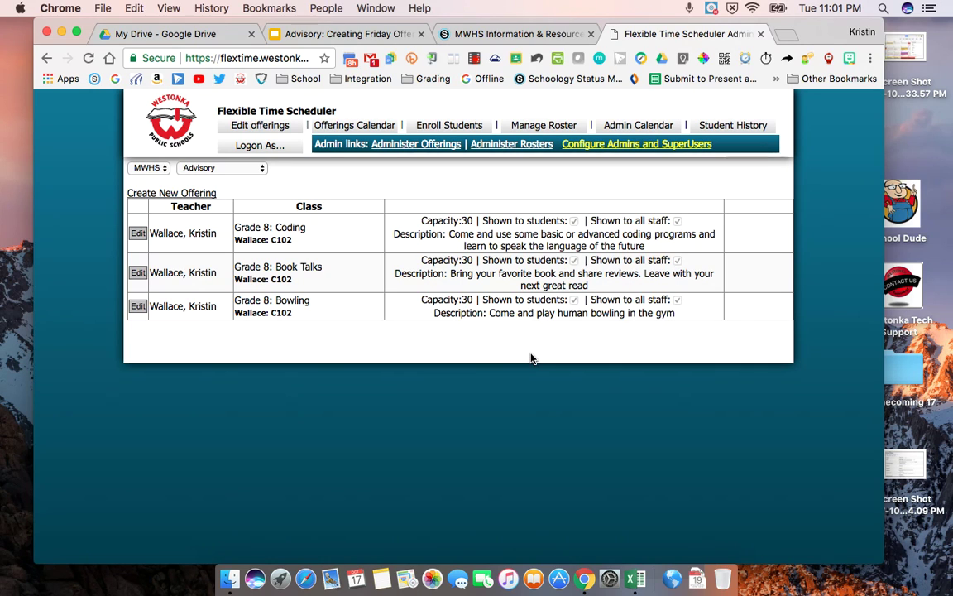
Schedule the Grade 8: Bowling offering for period 6A on October 27, November 3 and November 10, and save it
left_click(138, 307)
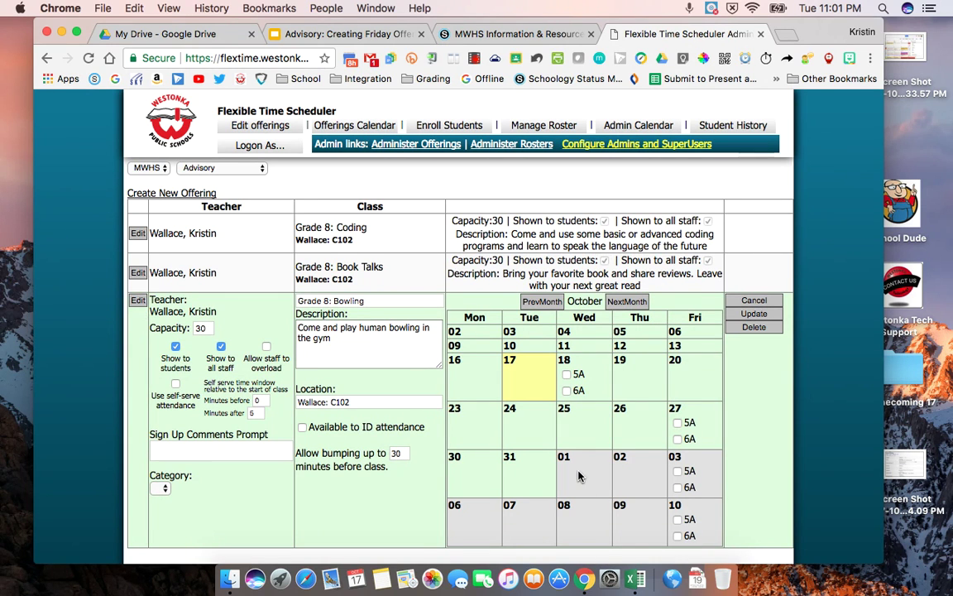
scroll(579, 476, "down", 1)
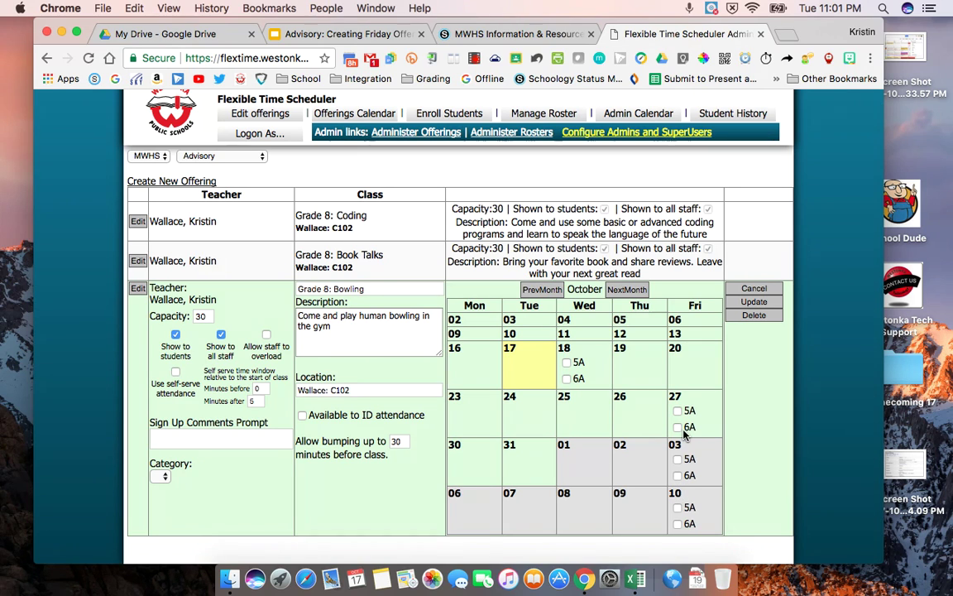
left_click(678, 428)
left_click(678, 524)
left_click(678, 476)
left_click(749, 303)
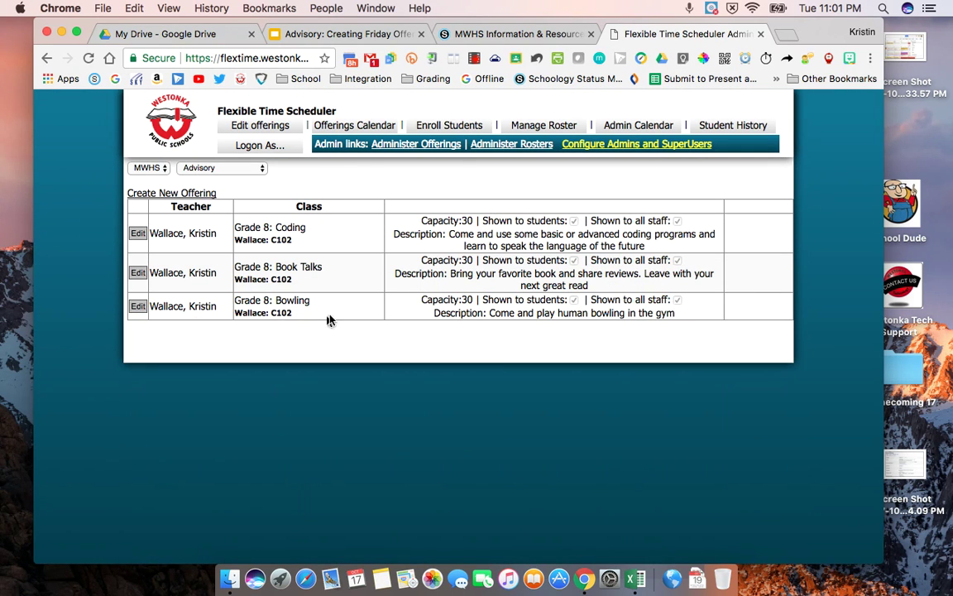
Reopen the Grade 8: Bowling offering to check its scheduled dates in October and November, then close it by updating
left_click(137, 307)
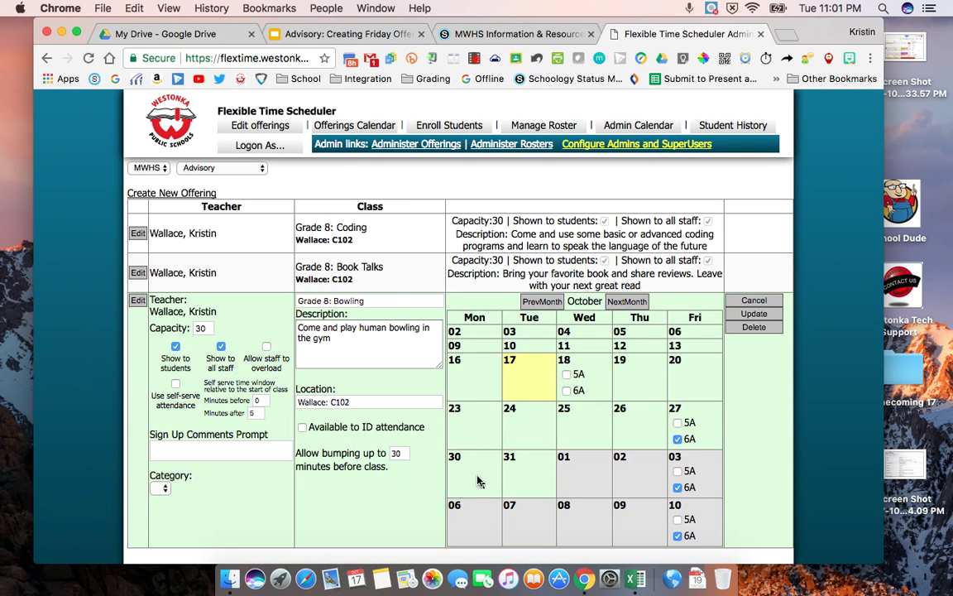
scroll(621, 447, "down", 1)
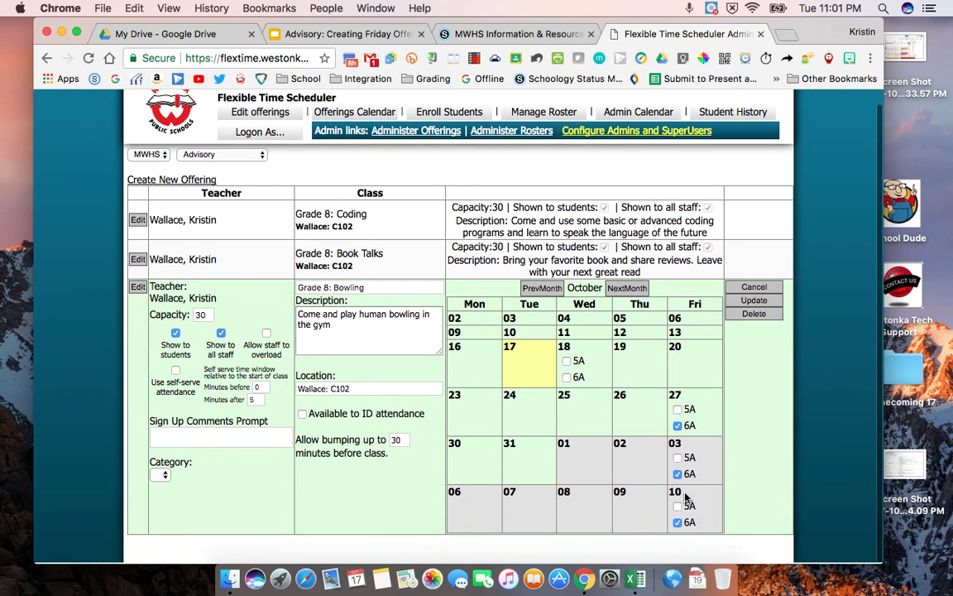
left_click(631, 291)
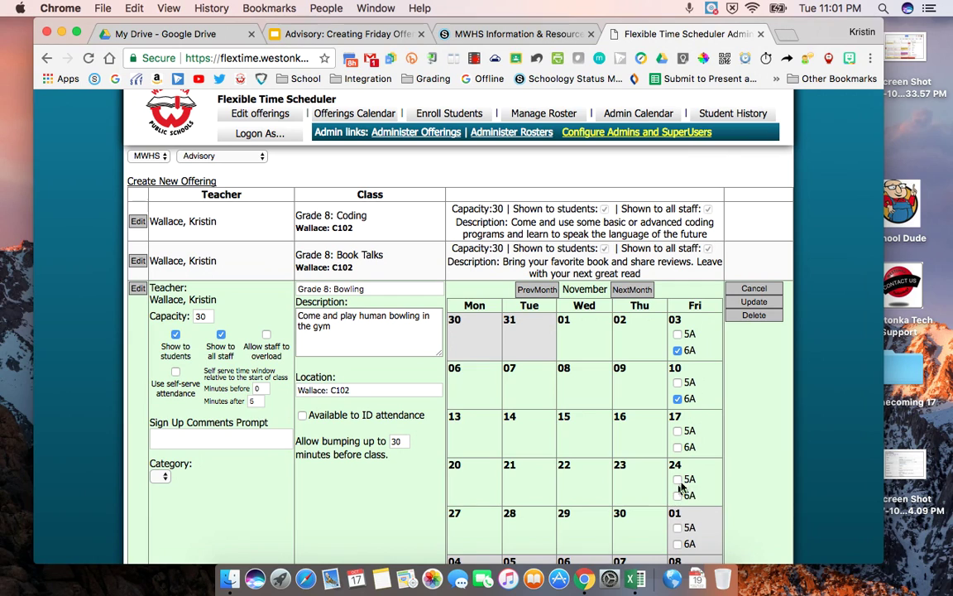
left_click(749, 300)
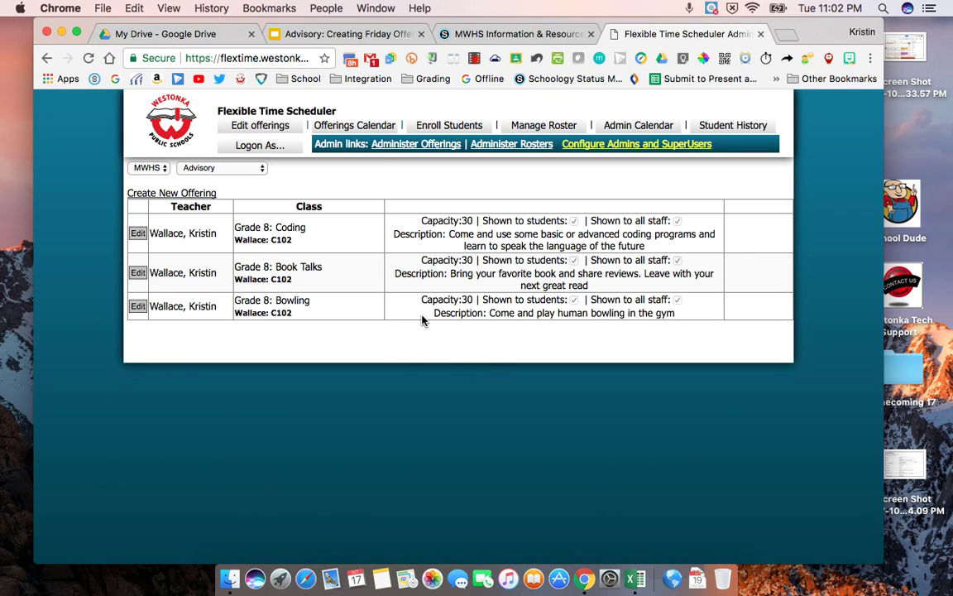
Go to student enrollment, search for students with "ho", and select the fourth grade 8 student listed
left_click(449, 126)
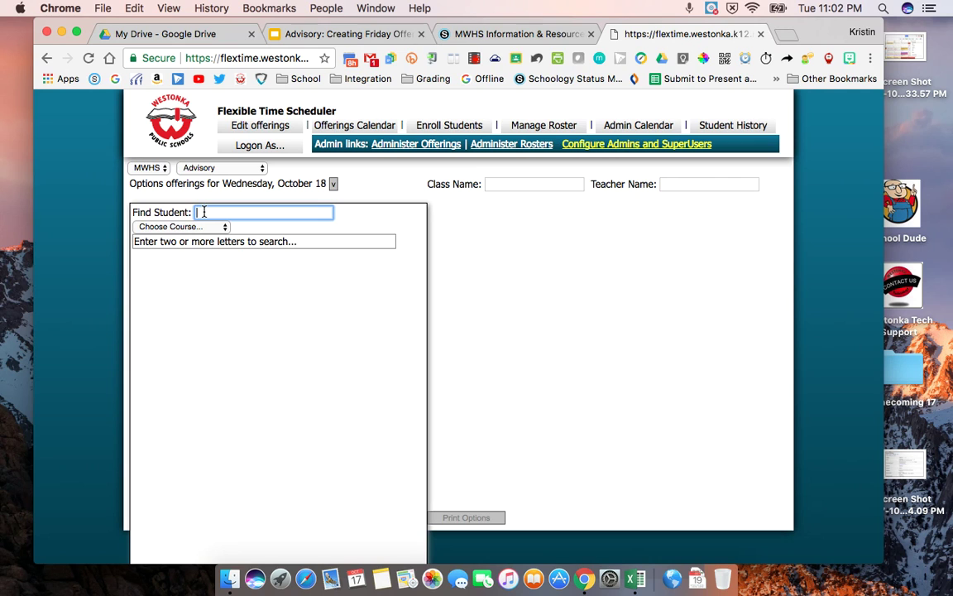
type("he")
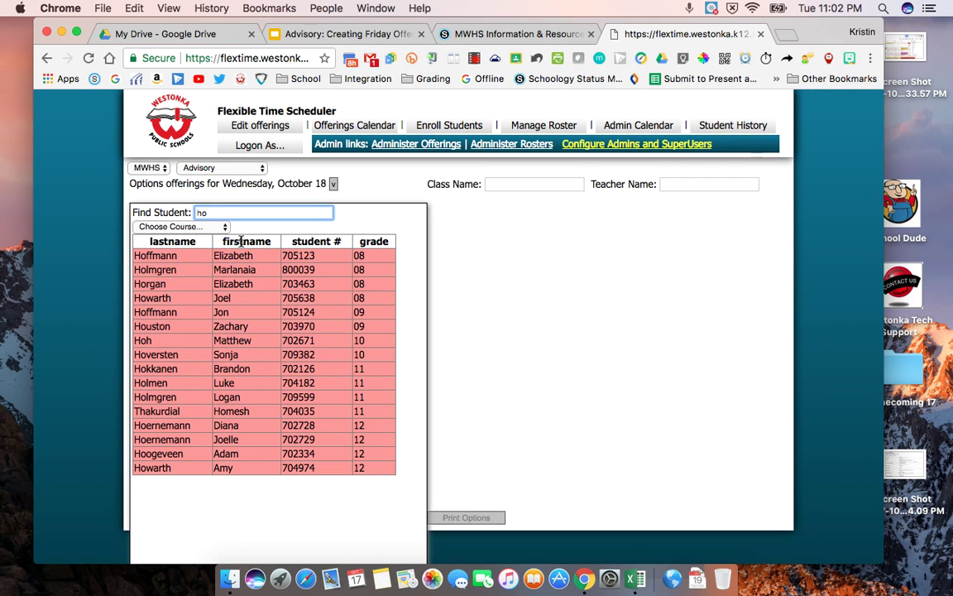
left_click(152, 298)
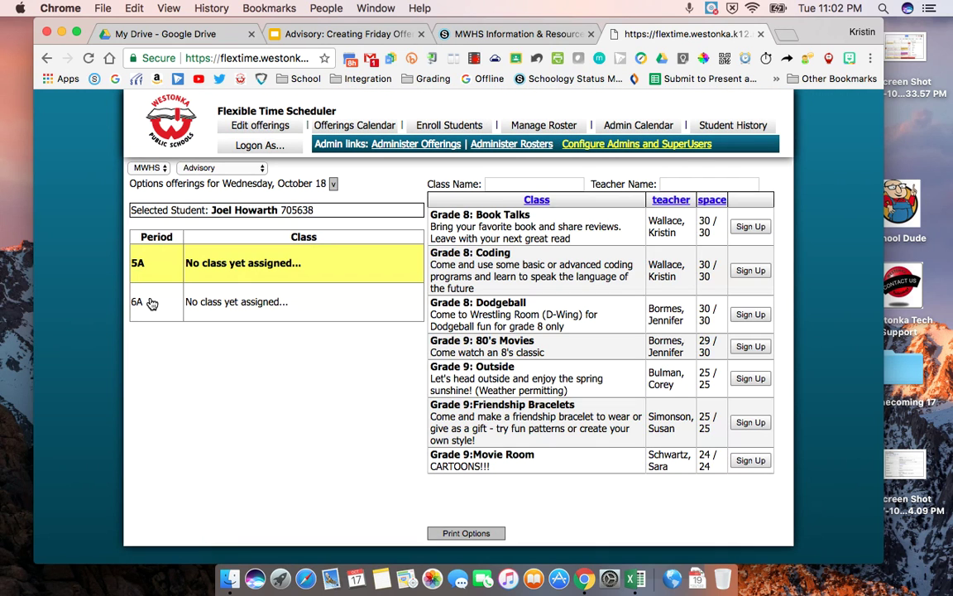